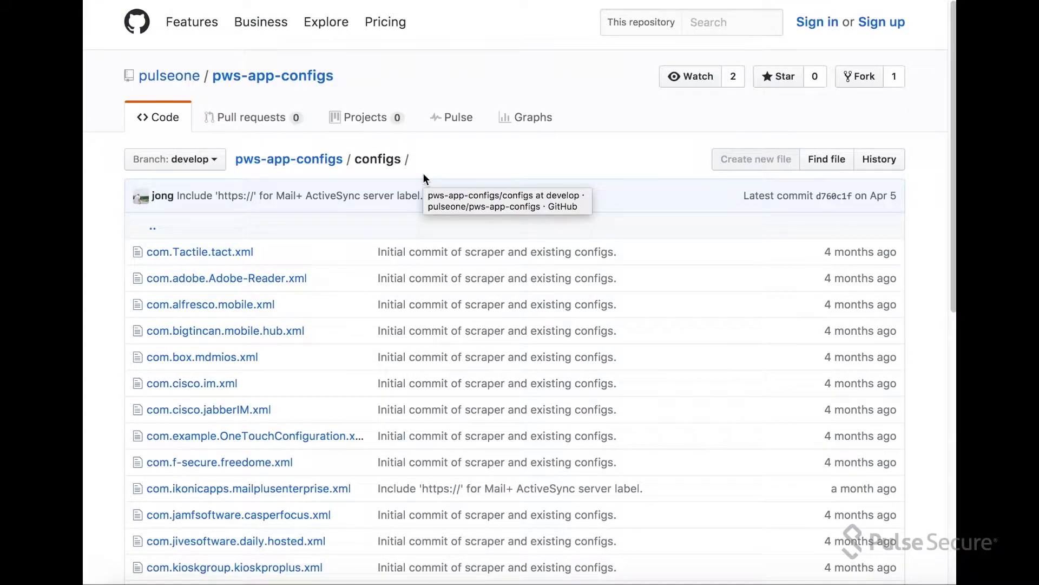
Open com.cisco.jabberIM.xml on GitHub and copy all 124 lines of its XML.
click(223, 410)
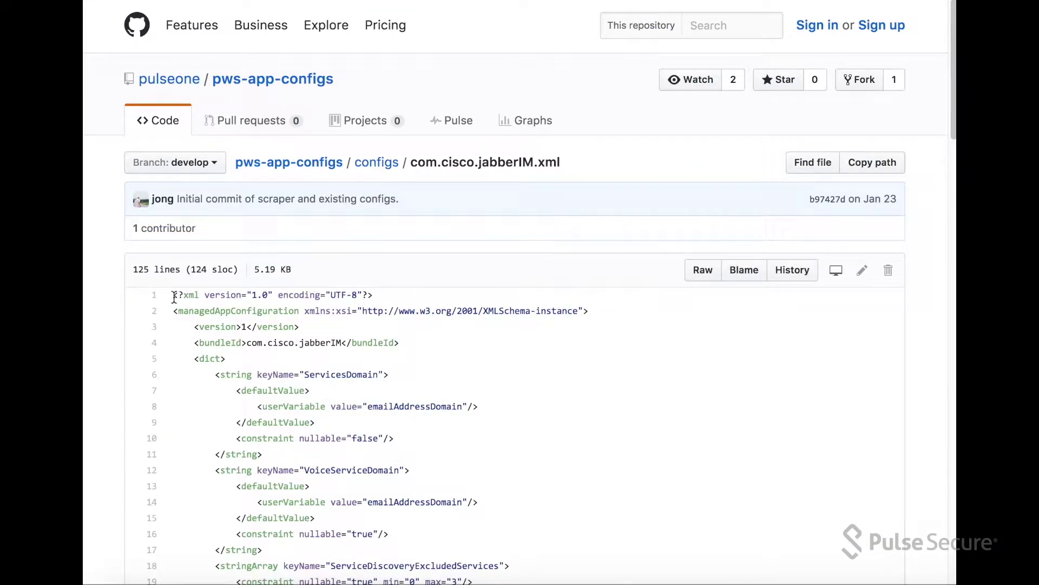
drag(174, 297, 358, 463)
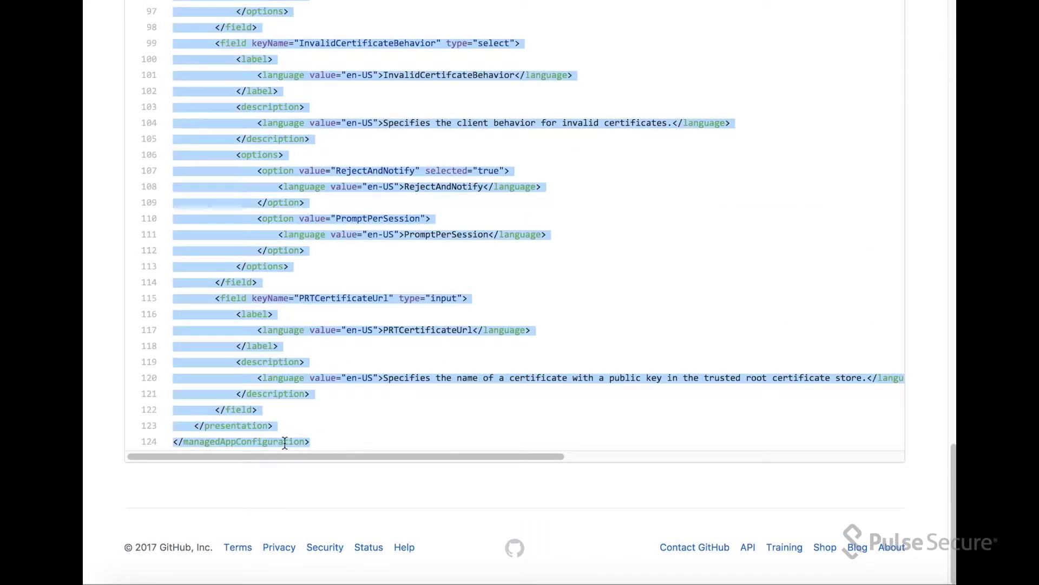
right_click(285, 443)
click(327, 452)
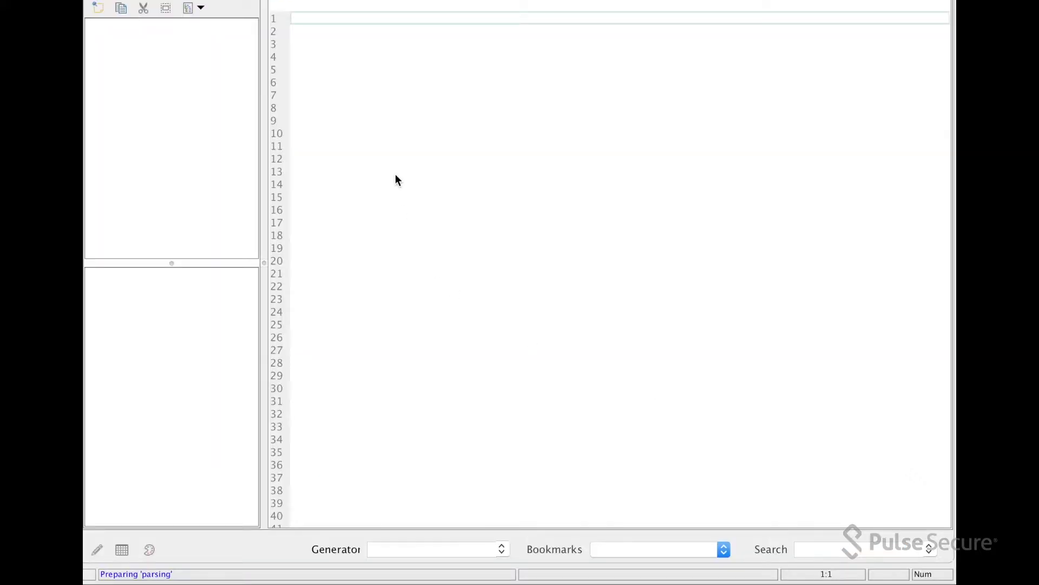
Paste the copied Jabber XML into the blank EditiX document and save it as jabber.xml.
right_click(391, 73)
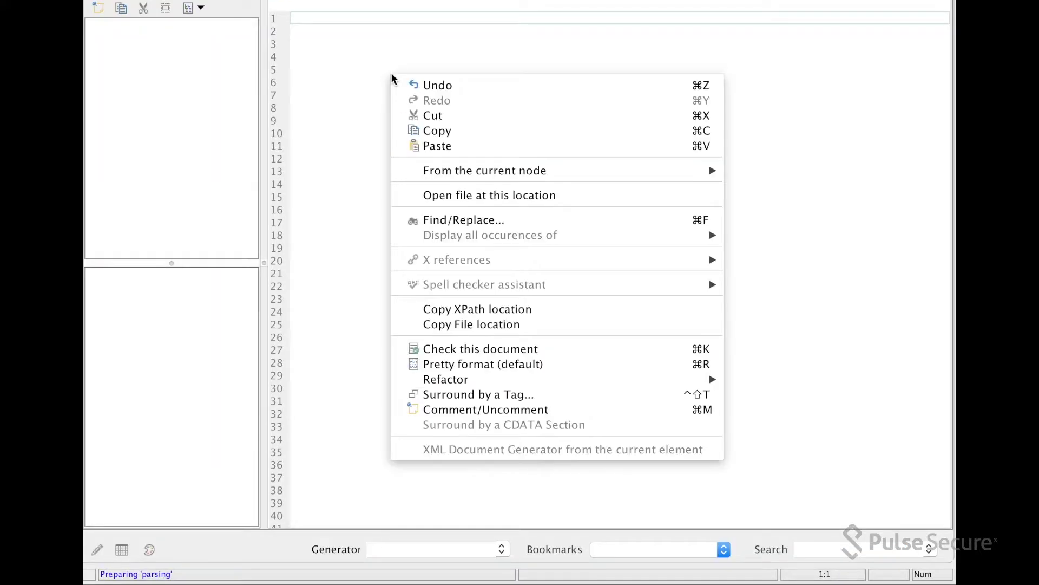
click(428, 147)
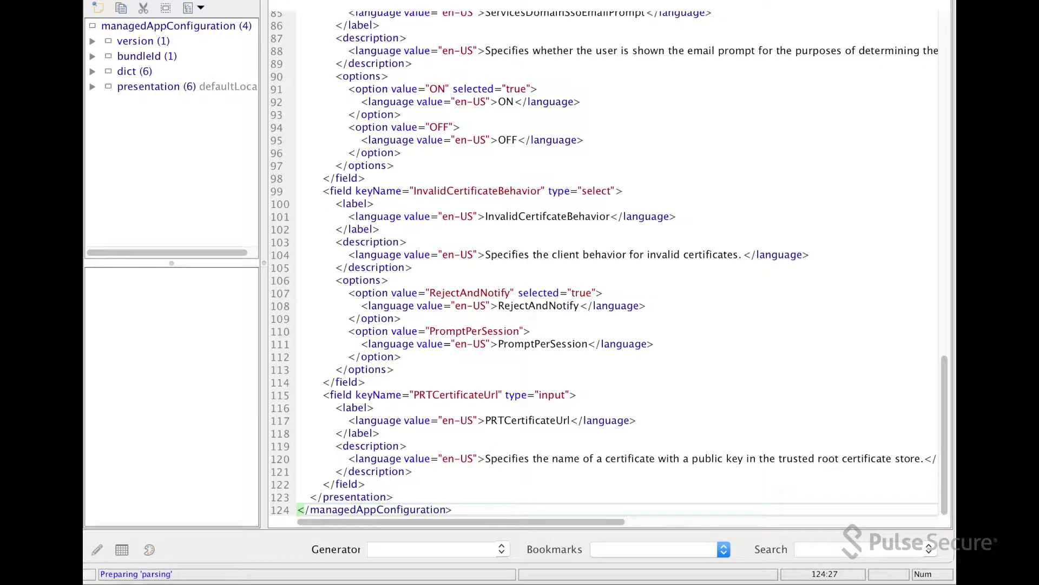
key(super+s)
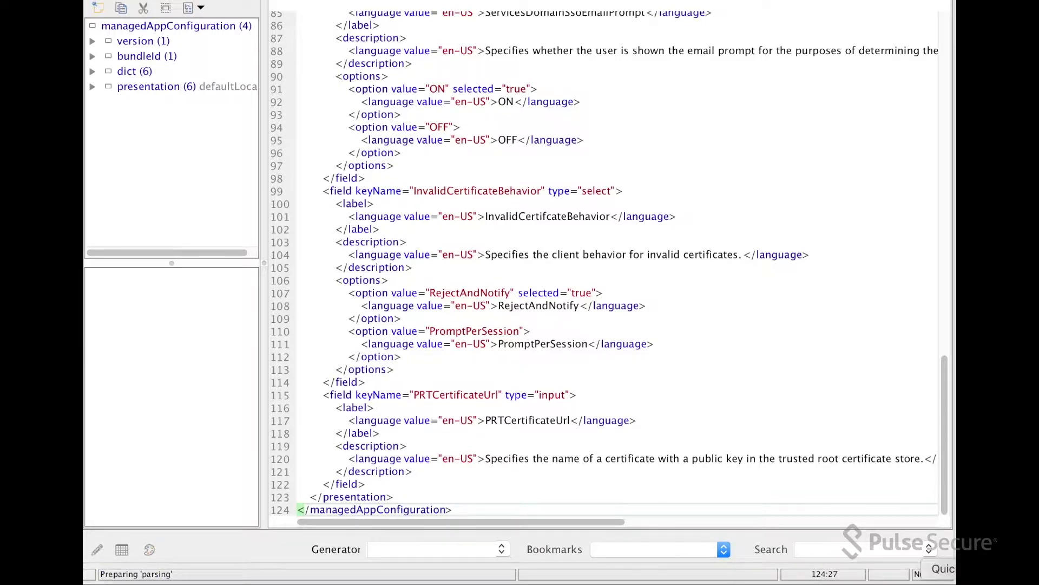
click(240, 580)
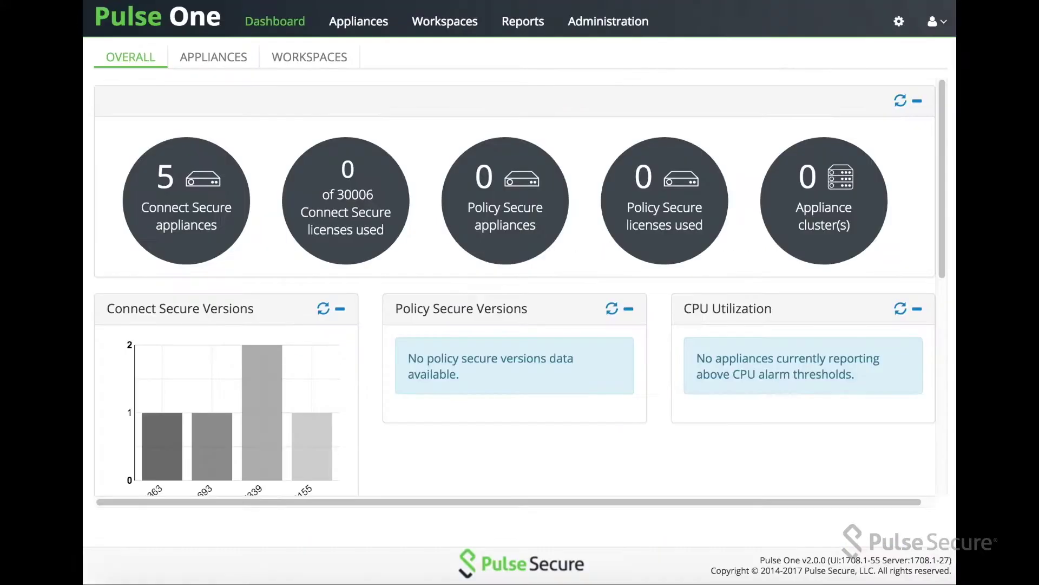
Search the Workspaces App Catalog for 'jabber', then add an app from the Apple App Store.
click(241, 61)
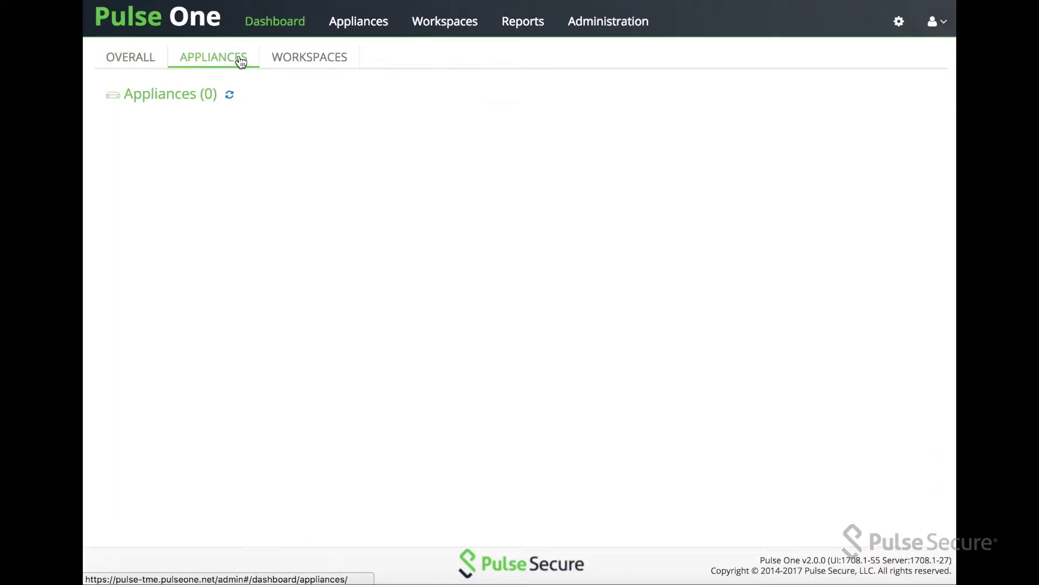
click(476, 36)
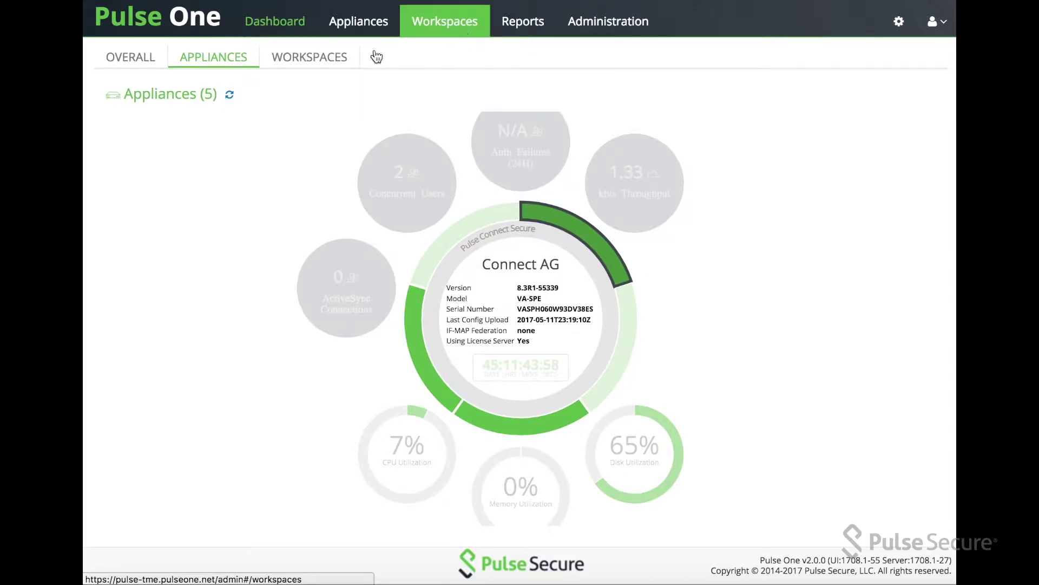
click(232, 58)
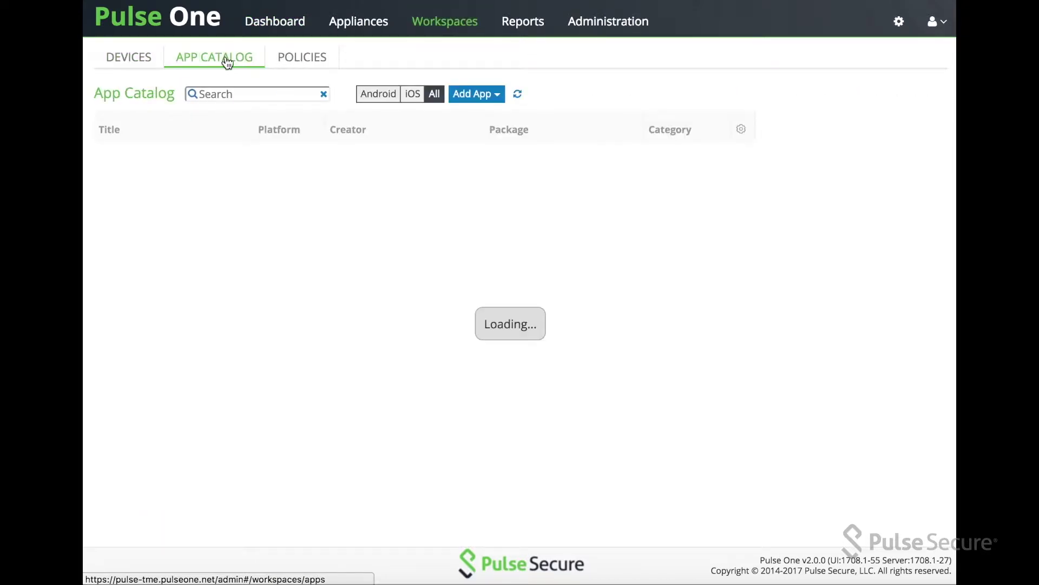
click(239, 95)
text(jabber)
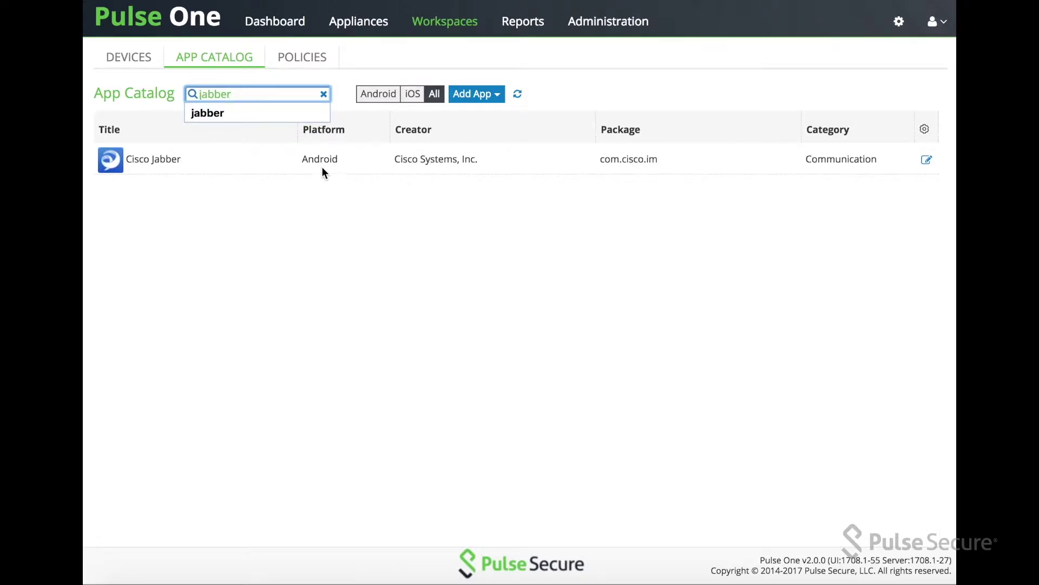
click(472, 94)
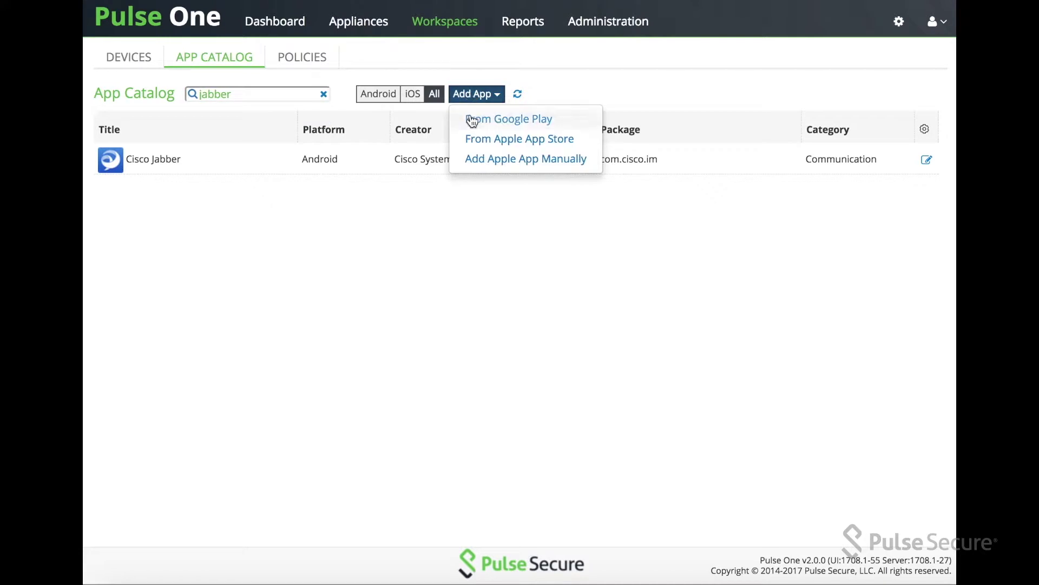
click(471, 139)
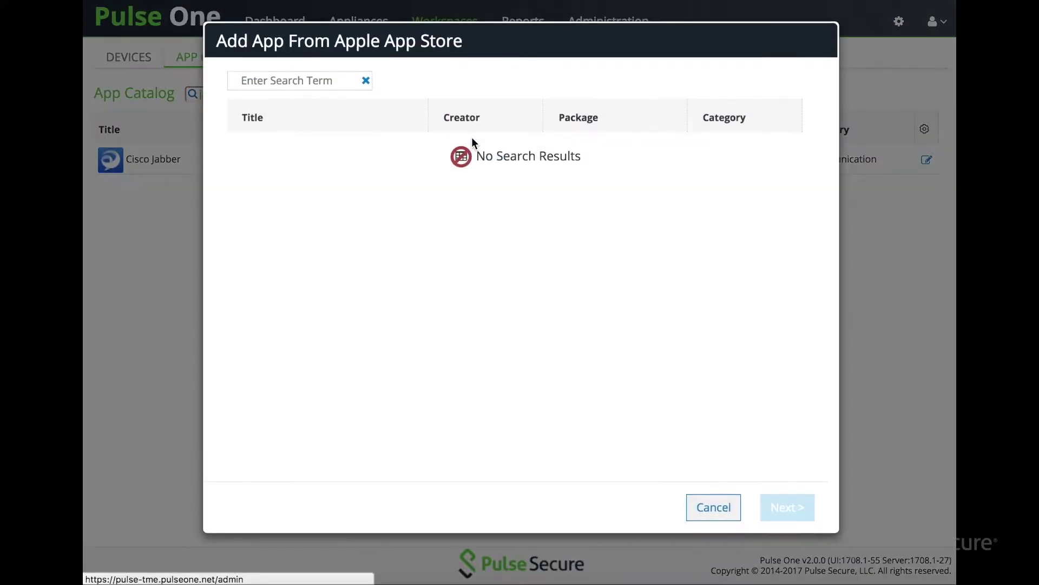
Search the App Store for 'jabber' and select Cisco Jabber (com.cisco.jabberIM).
click(313, 75)
text(jabber)
key(Return)
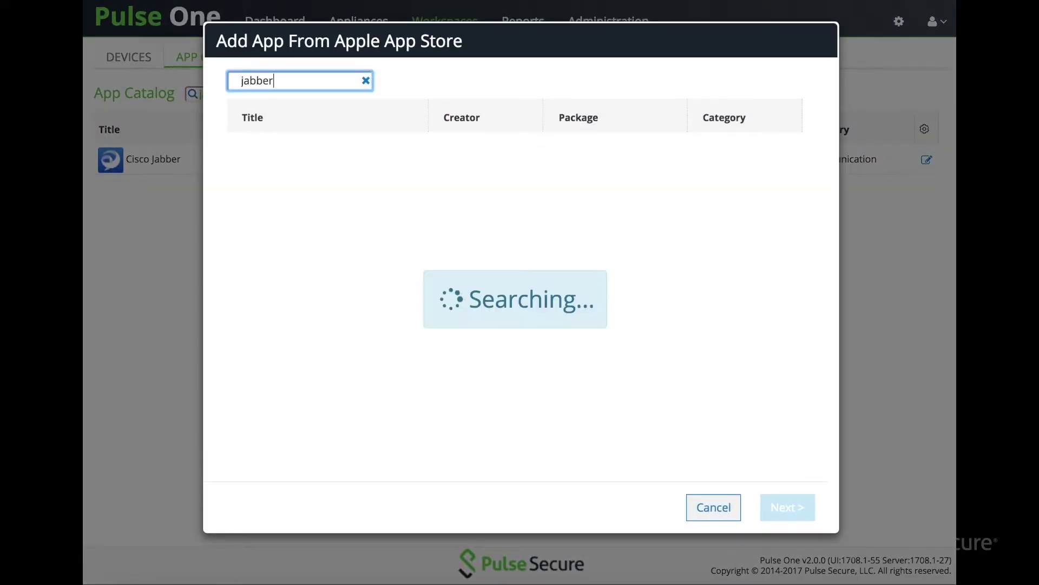
click(327, 147)
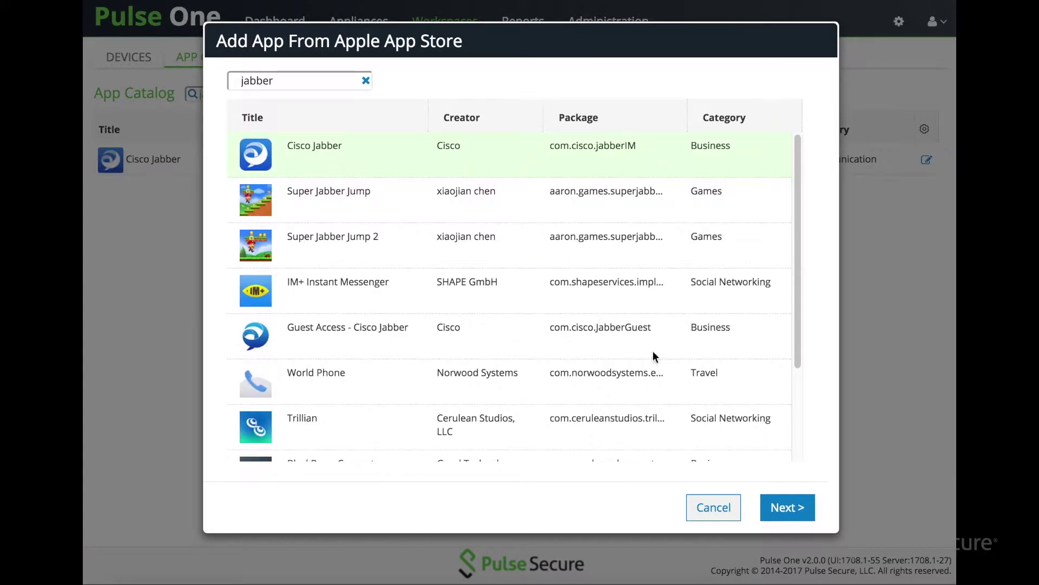
click(785, 507)
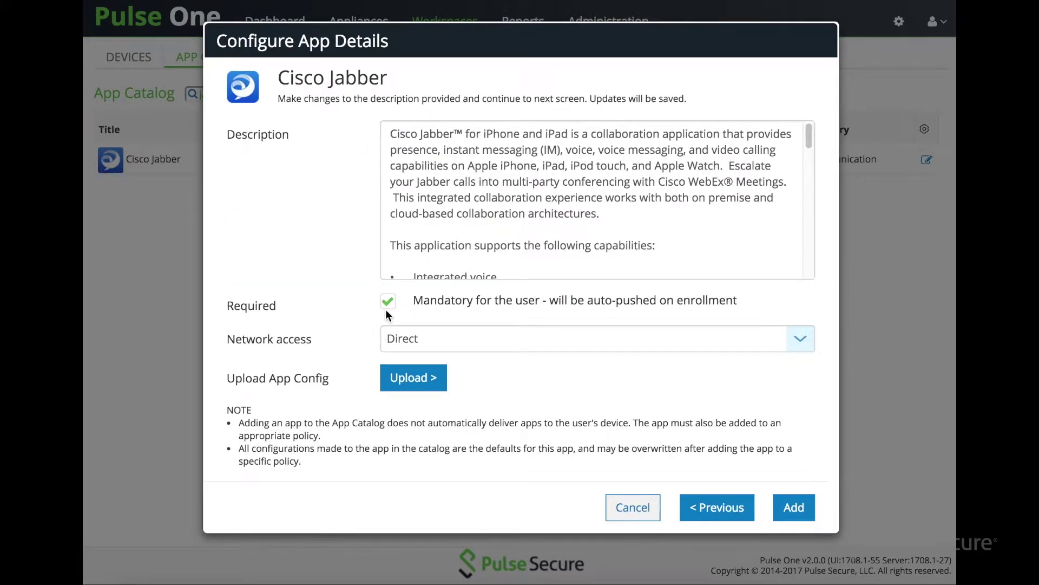
Keep network access set to Direct and move on to the schema upload.
click(418, 338)
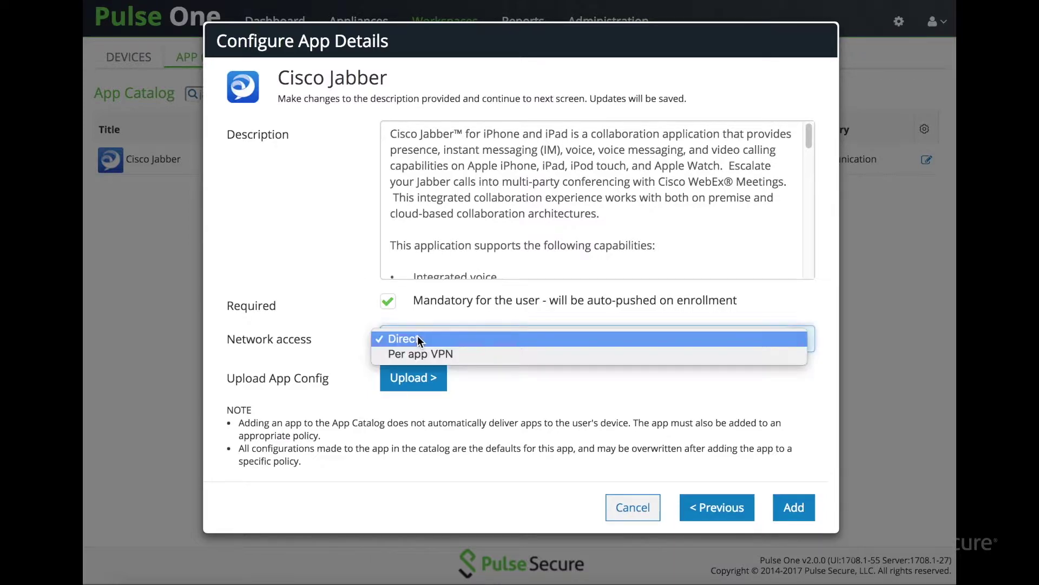
click(315, 331)
click(411, 379)
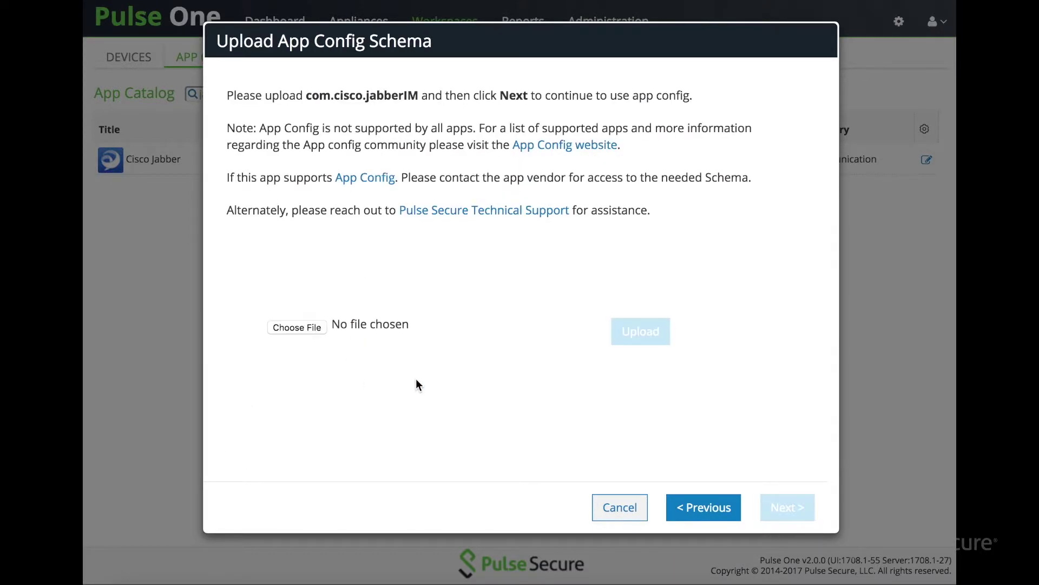
Upload jabber.xml from Downloads as Cisco Jabber's config schema and continue to AppConfig.
click(307, 331)
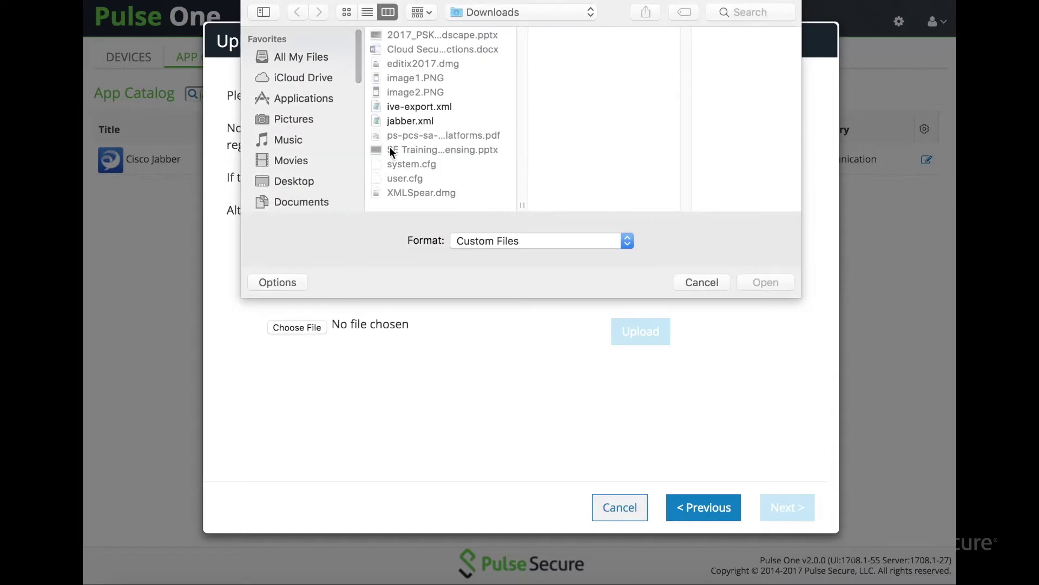
double_click(410, 121)
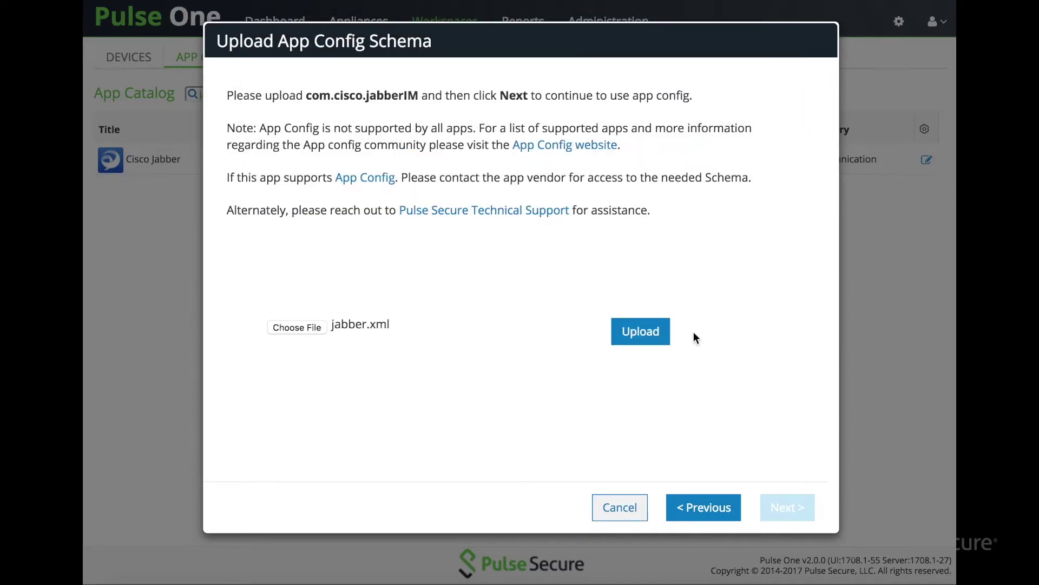
click(644, 339)
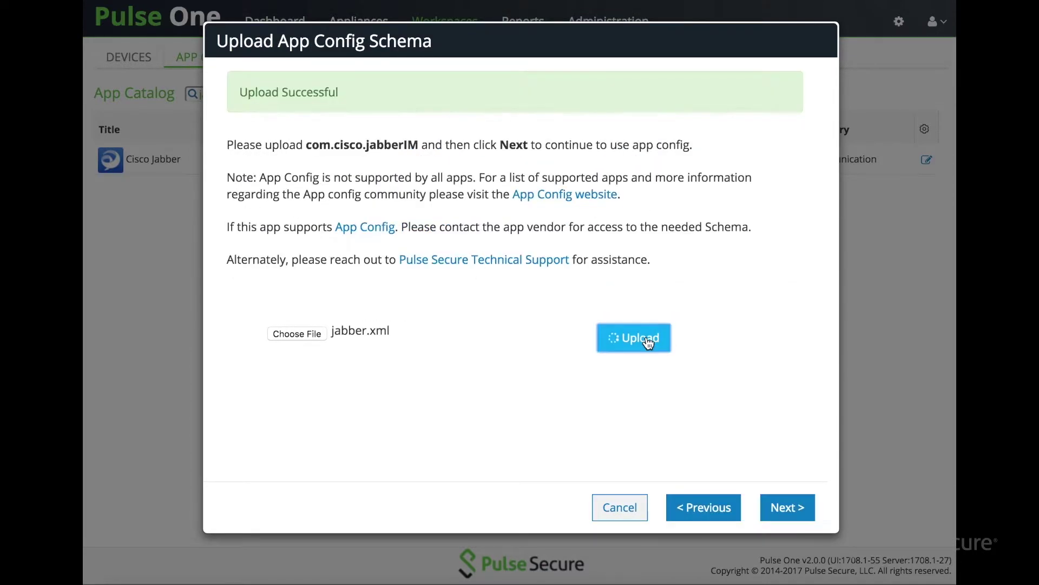
click(780, 508)
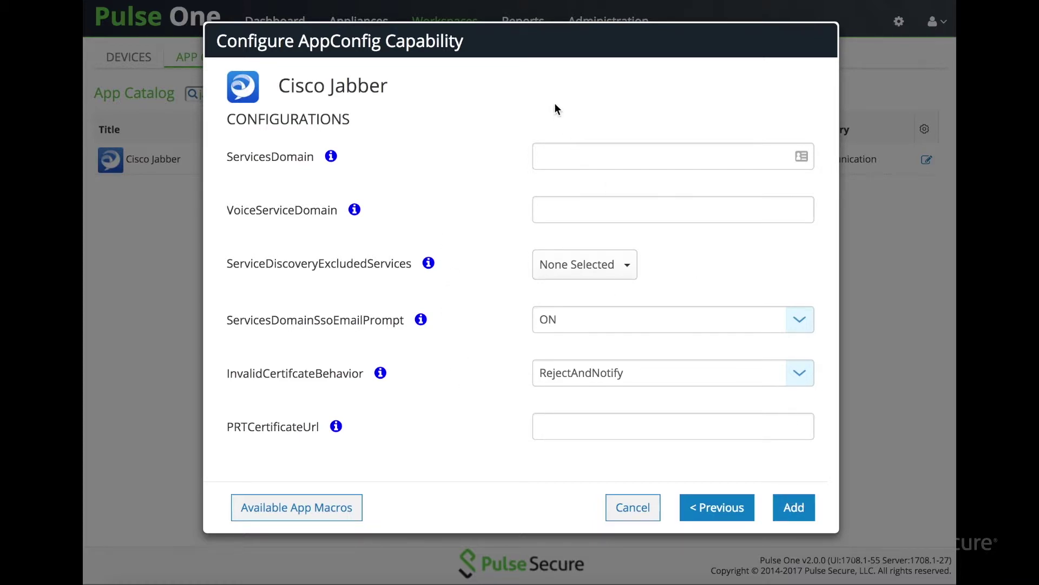
Enter 'pulsesecure' as the ServicesDomain value.
click(559, 156)
text(pulse s)
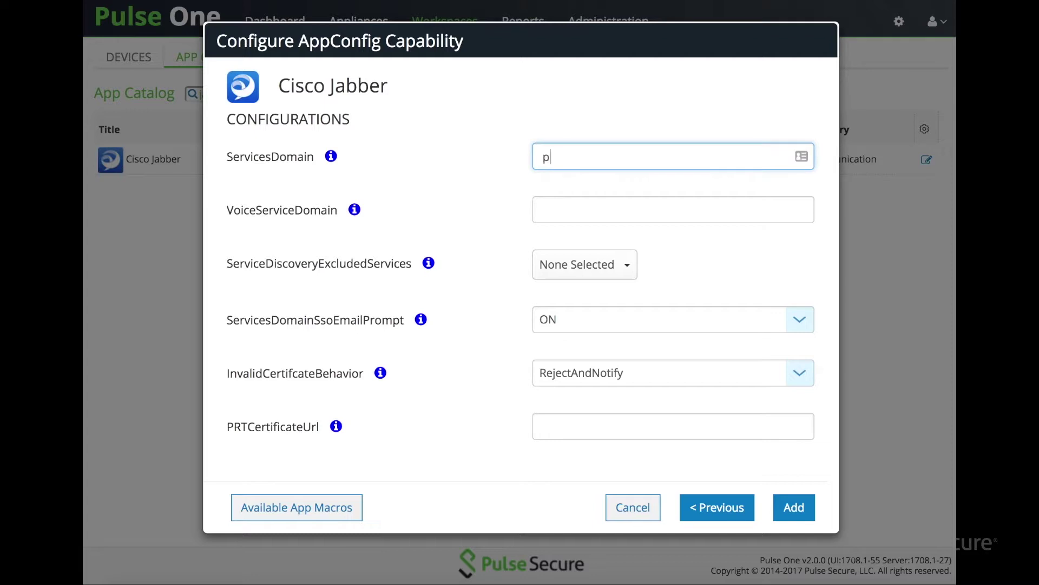
key(BackSpace)
key(BackSpace)
text(secure)
Leave the certificate, SSO prompt and excluded-services defaults unchanged and add Cisco Jabber.
click(566, 419)
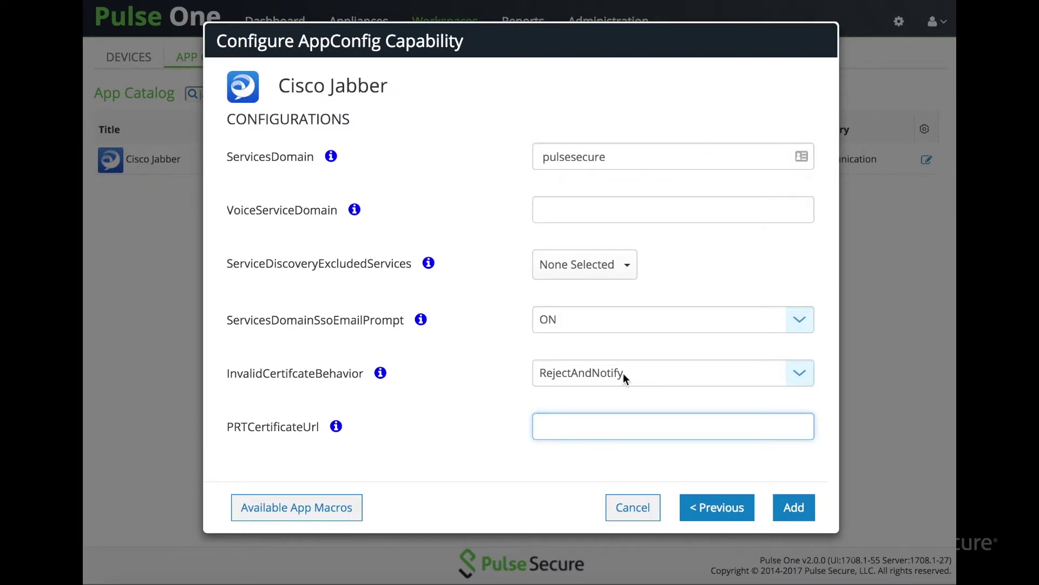
click(691, 371)
click(698, 327)
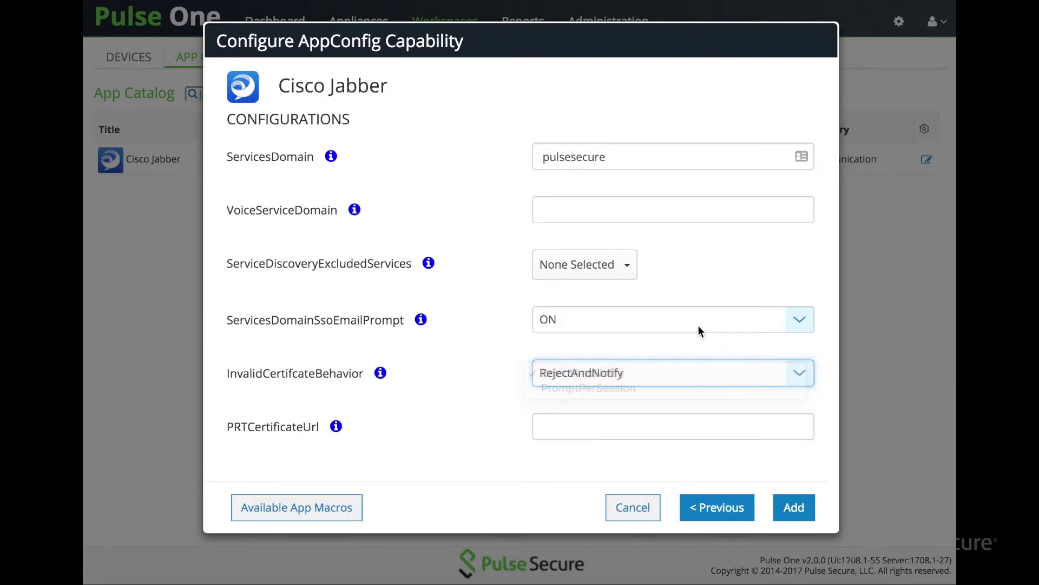
click(699, 326)
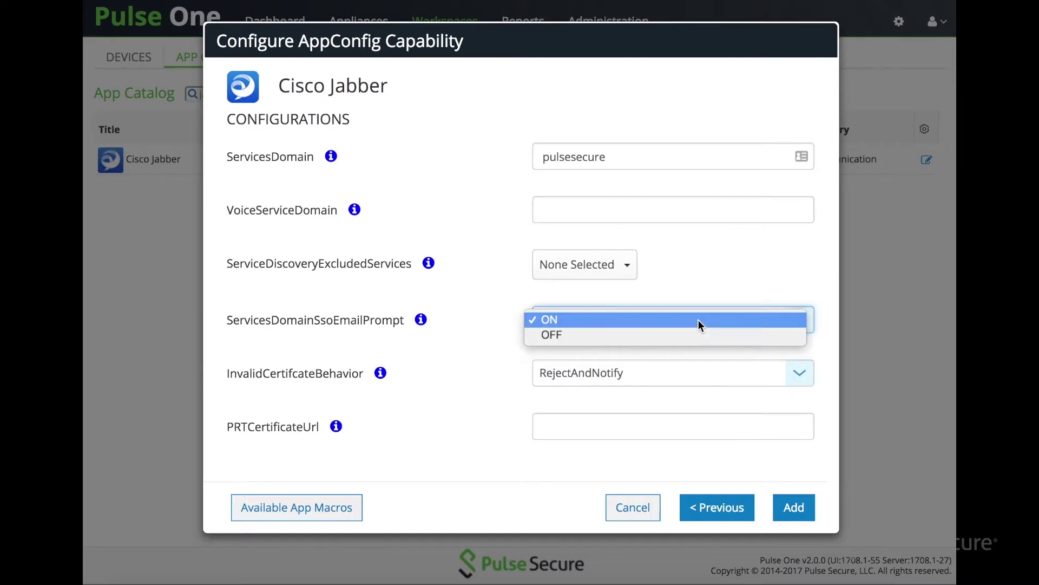
click(624, 269)
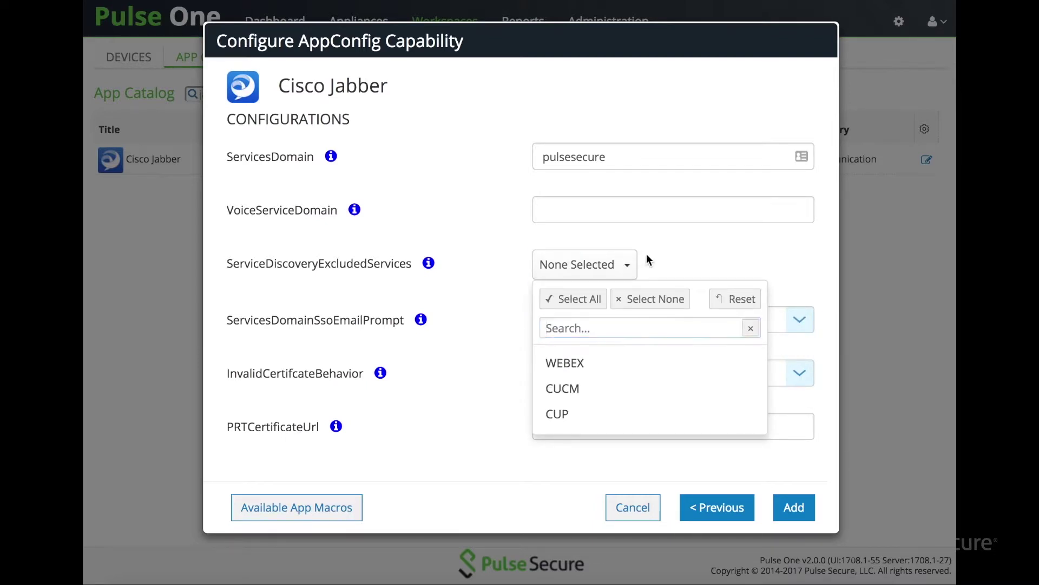
click(648, 255)
click(794, 508)
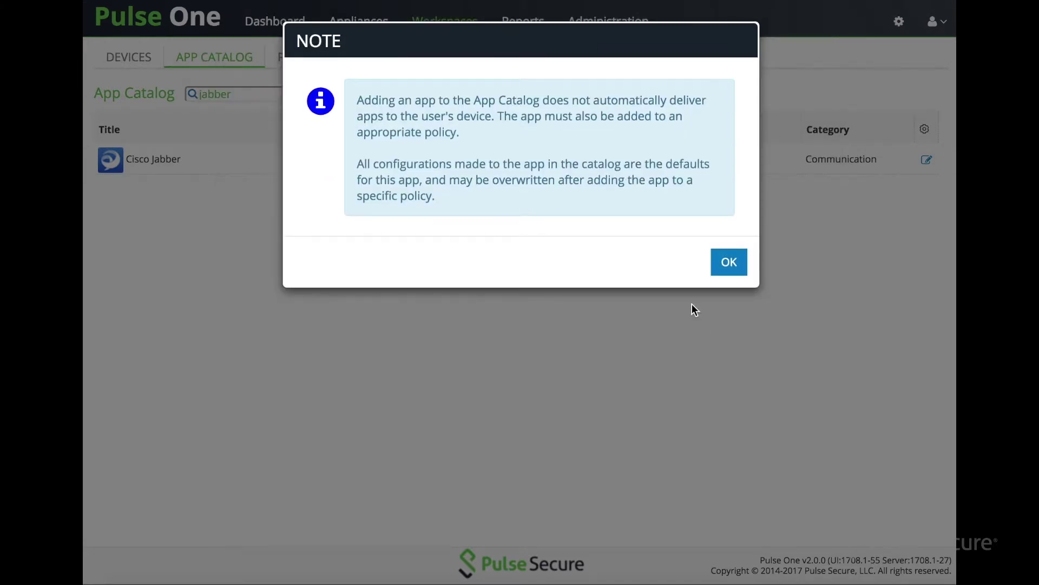
Dismiss the policy note and search the Global policy's app picker for 'jabber'.
click(722, 265)
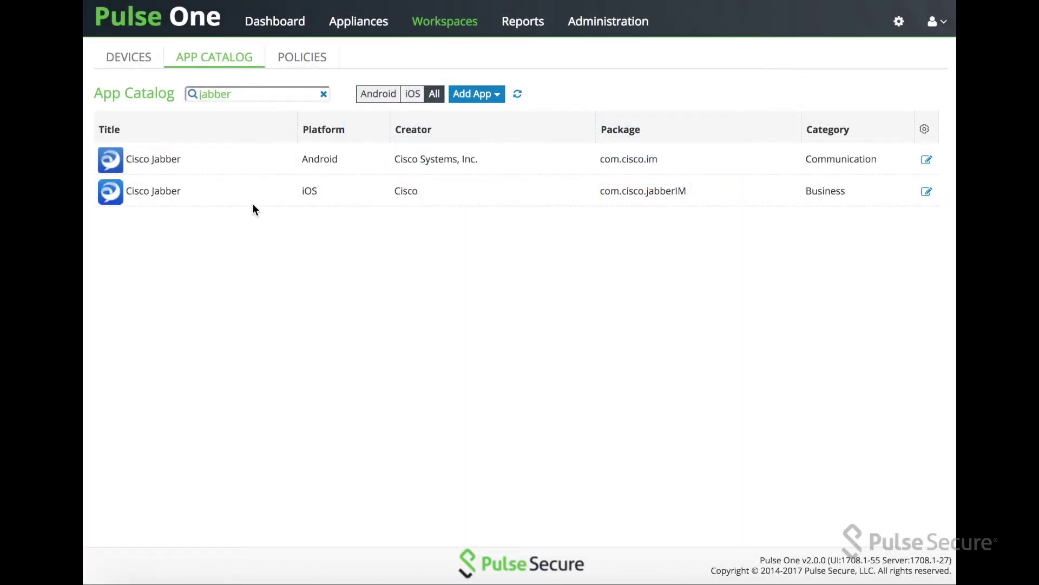
click(302, 59)
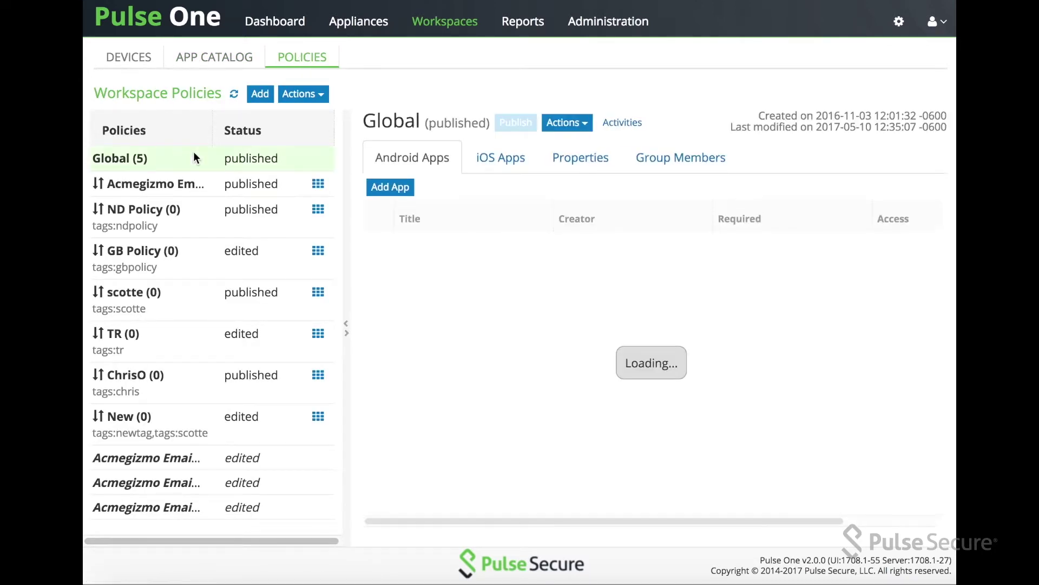
click(399, 186)
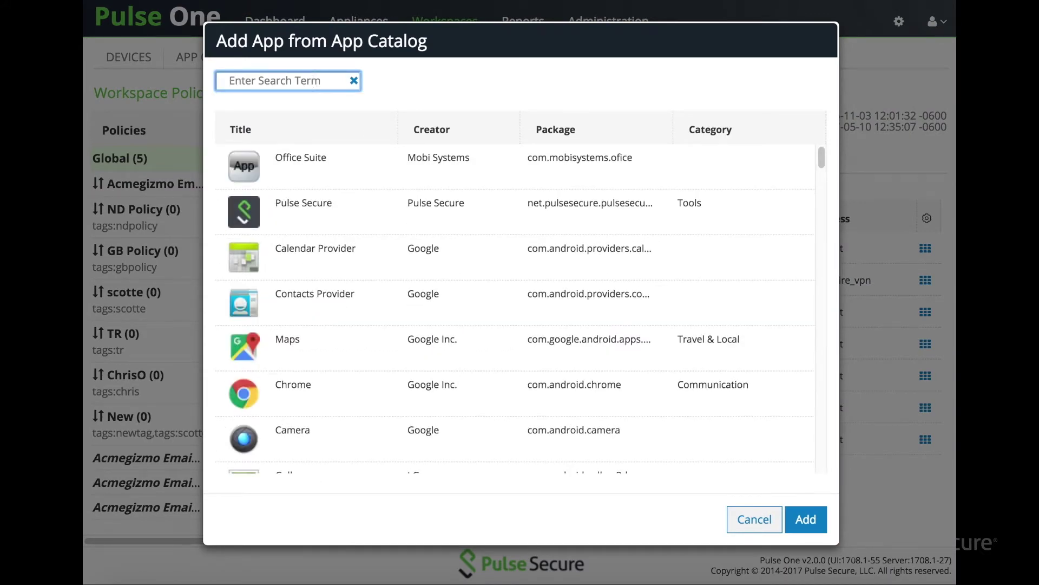
text(jabber)
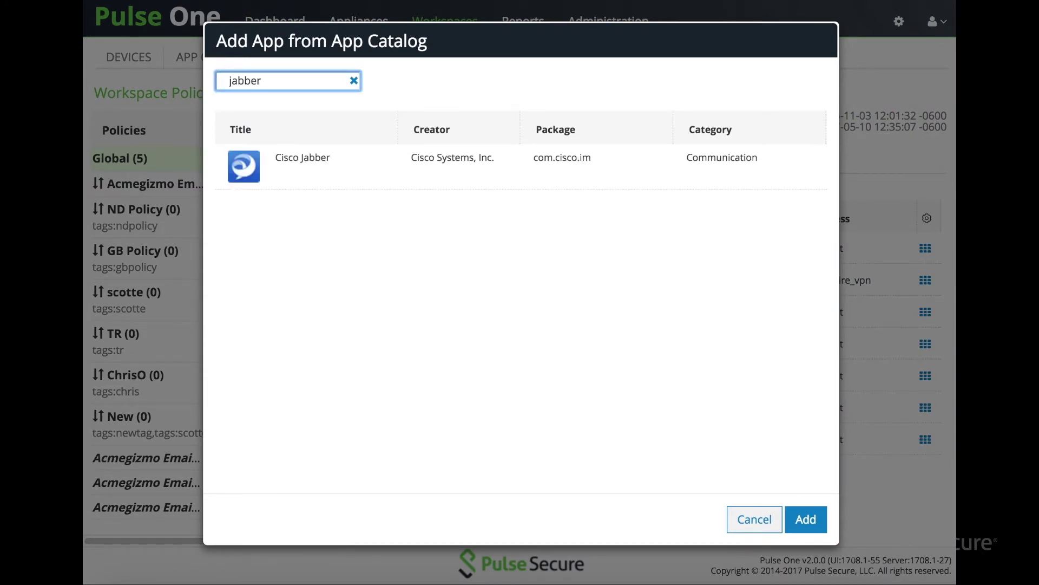
click(369, 179)
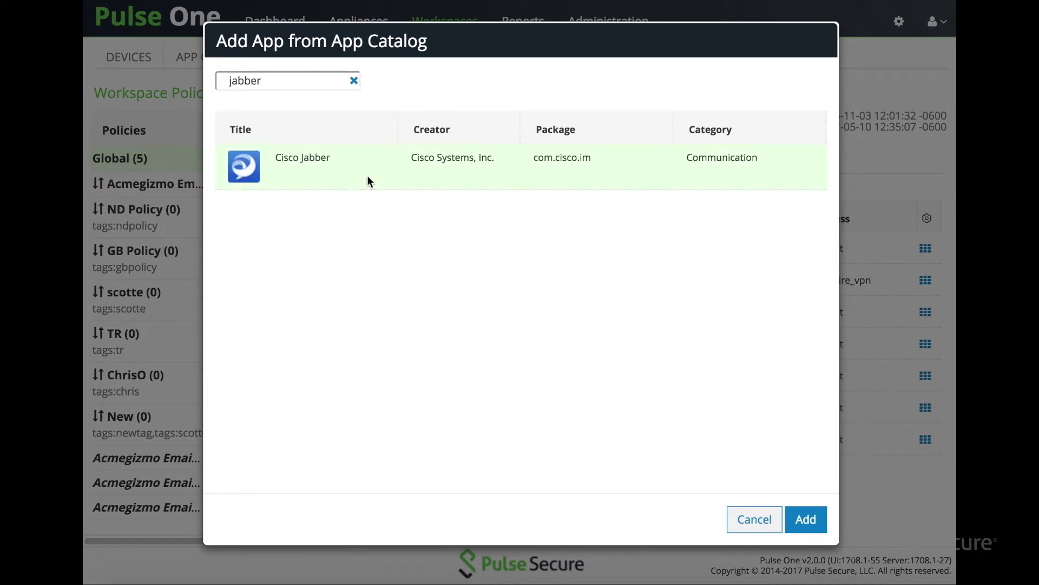
Cancel without adding an app, check Global's Gmail entry, and return to the App Catalog.
click(754, 517)
click(422, 250)
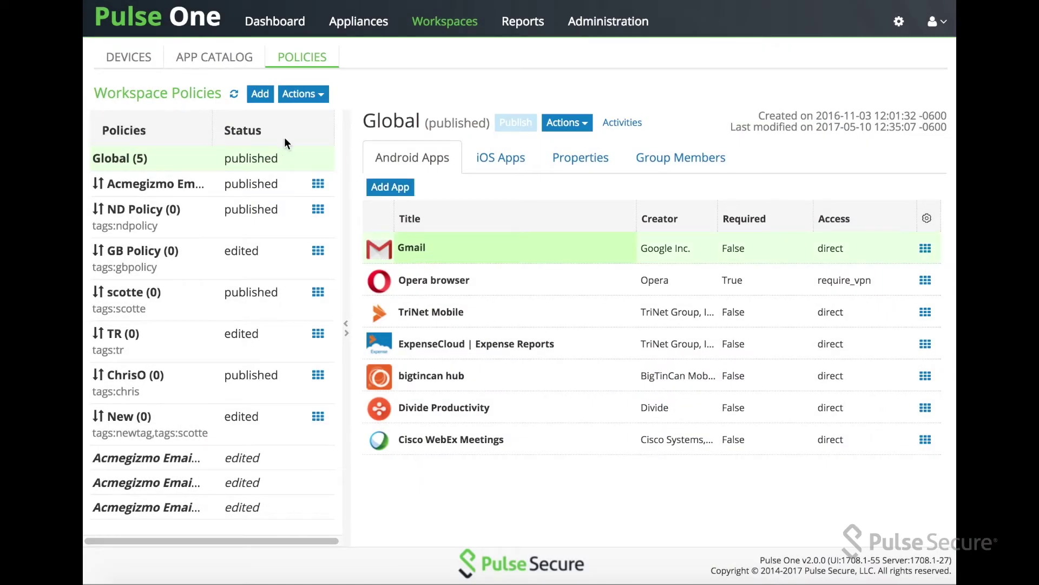
click(214, 58)
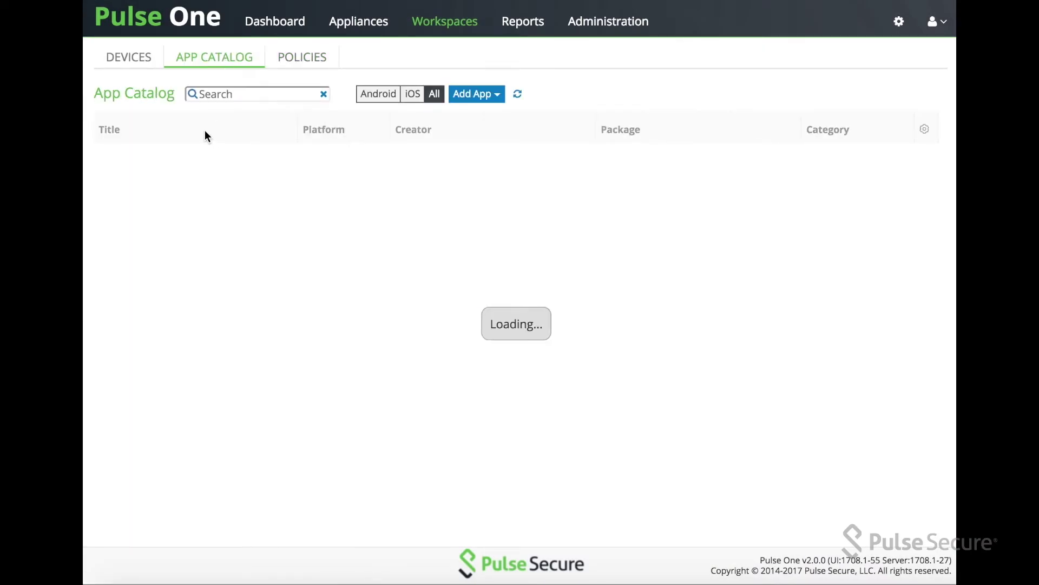
Search the catalog for 'gmail' and open the Android Gmail app's details for editing.
click(219, 95)
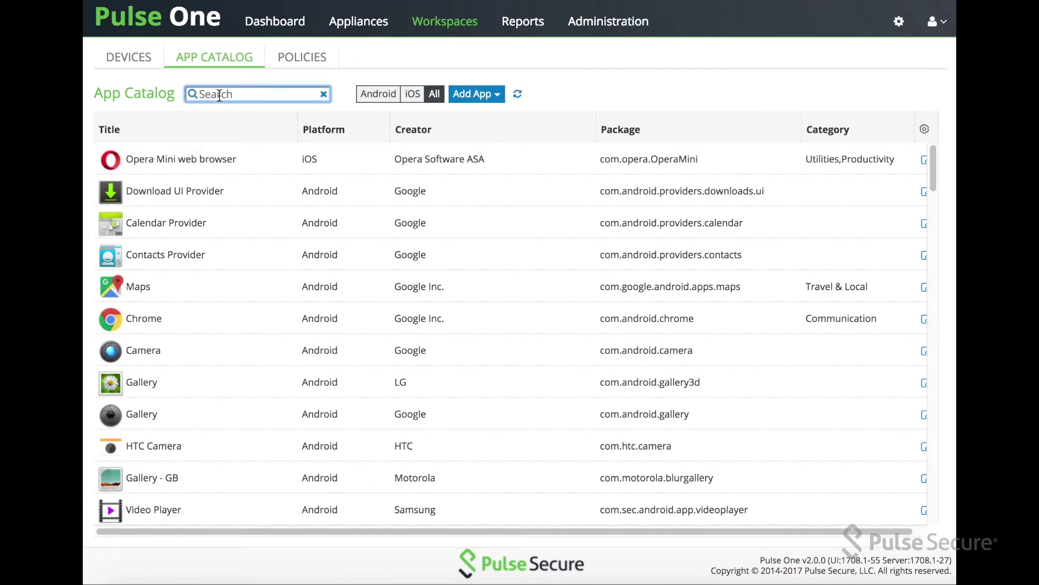
text(gmail)
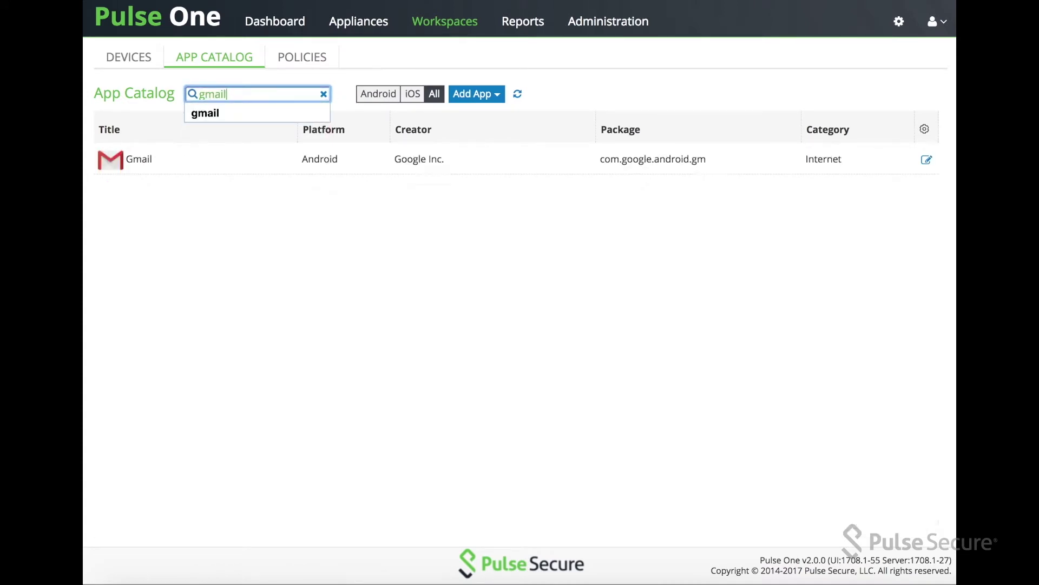
click(210, 162)
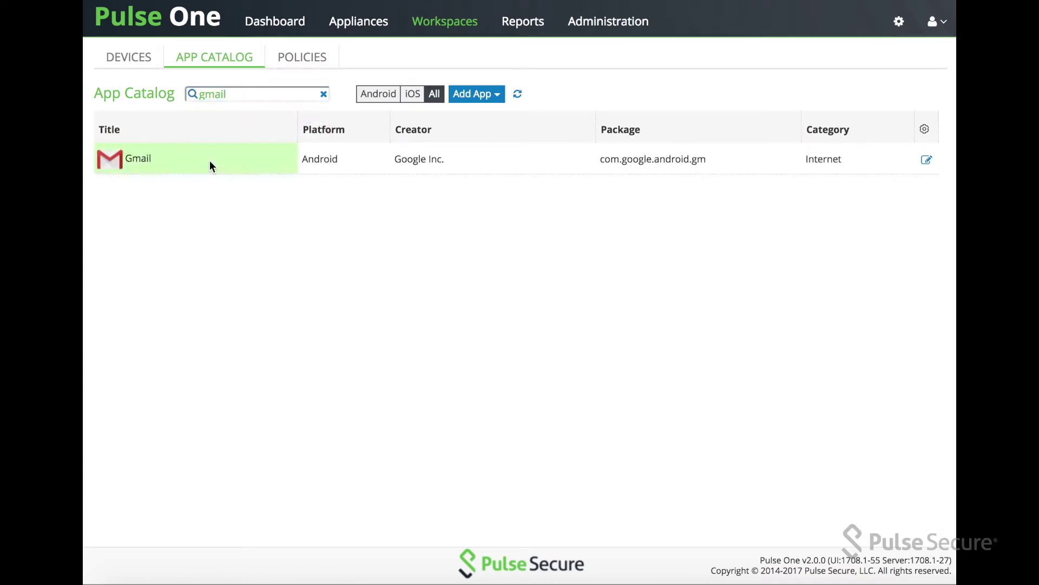
click(475, 94)
click(320, 163)
click(927, 159)
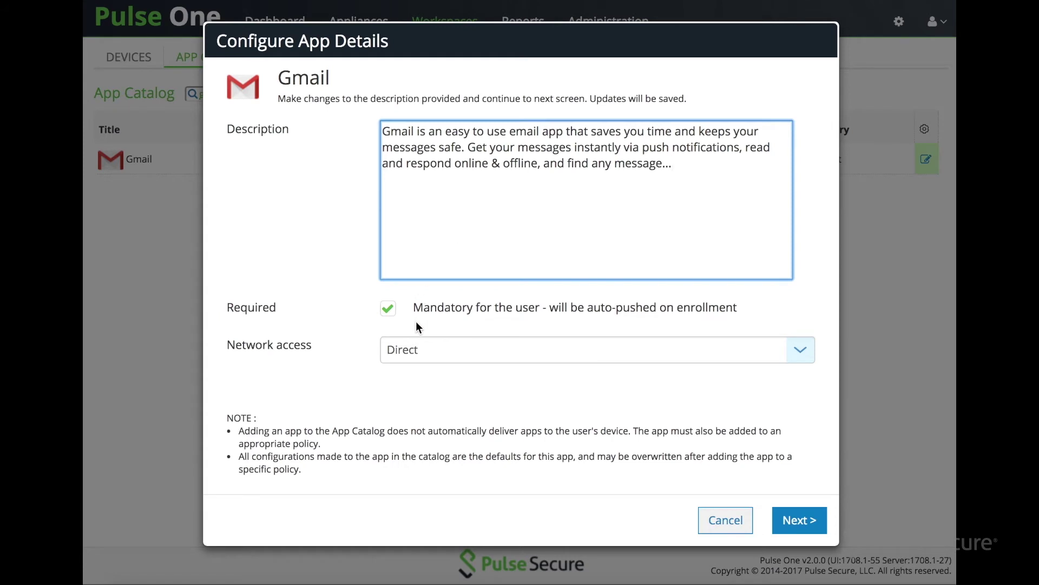
Review Gmail's AppConfig values and template macros, then save them unchanged and dismiss the note.
click(783, 518)
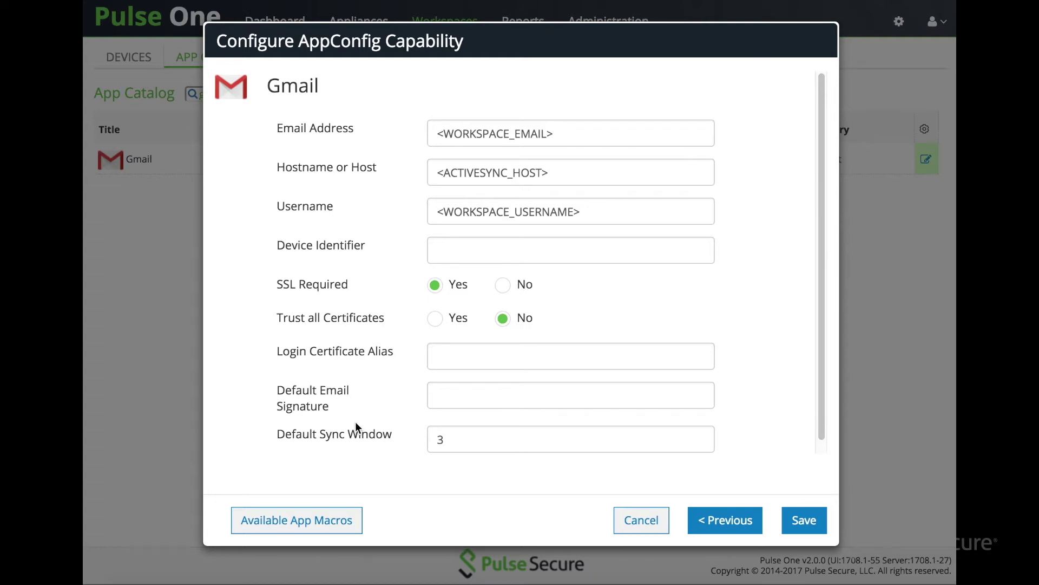
click(331, 517)
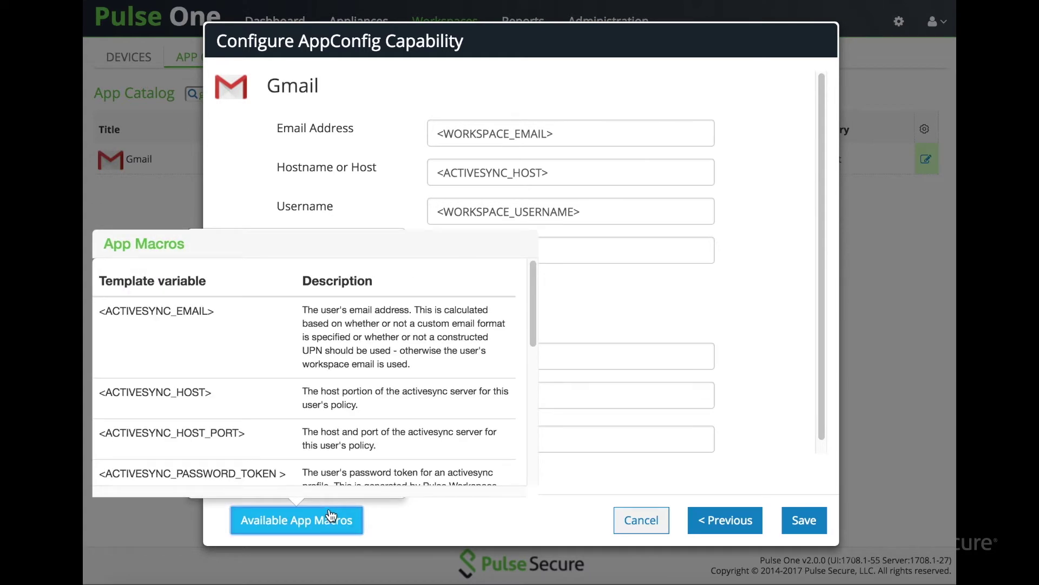
drag(784, 145, 433, 130)
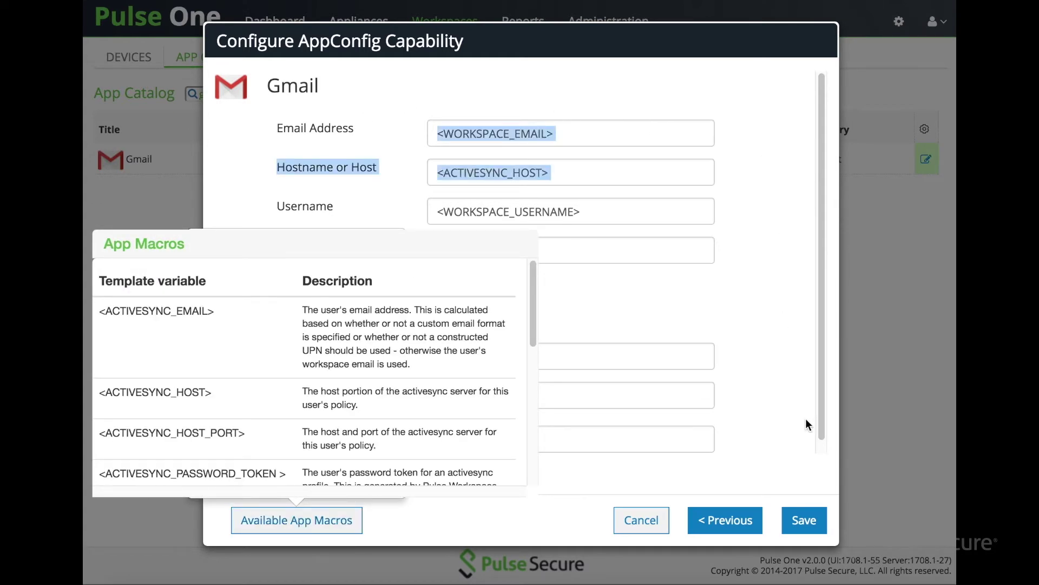
click(800, 522)
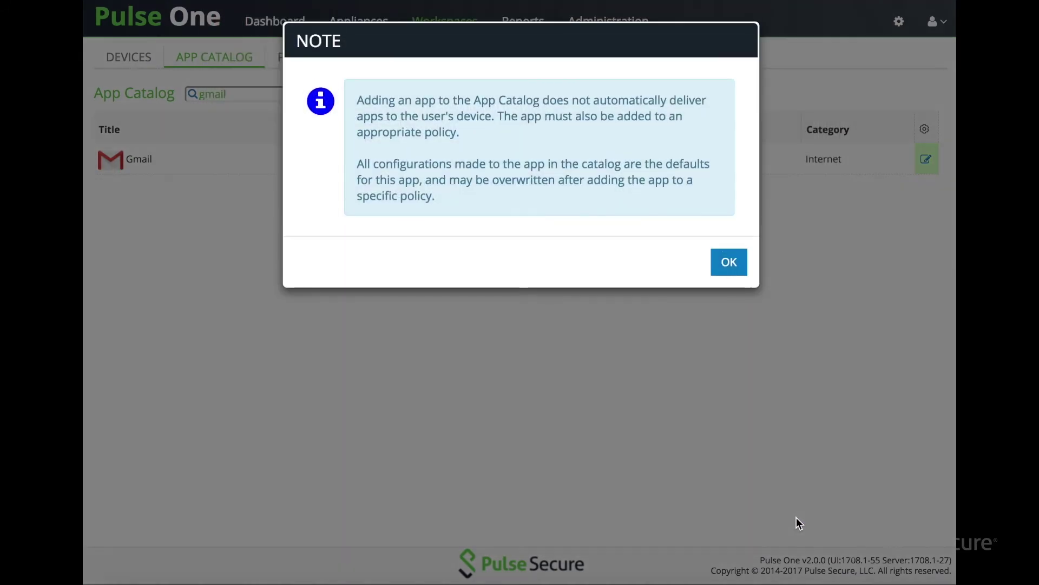
click(727, 265)
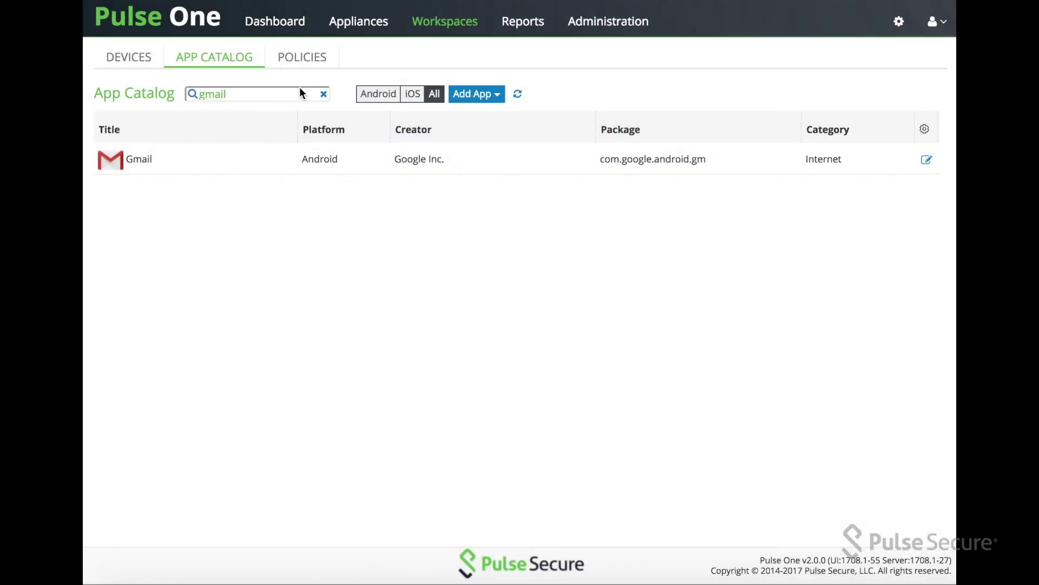